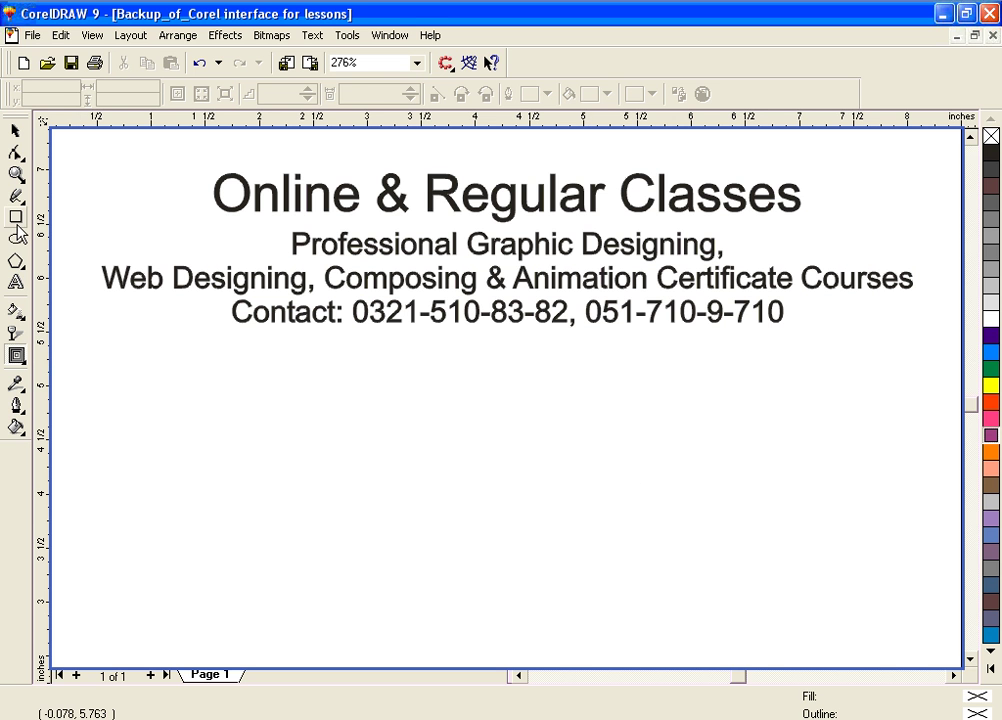
- Draw a five-sided polygon about 1.53 by 1.34 inches below the contact line with the Polygon tool
{"action": "left_click", "coordinate": [17, 262]}
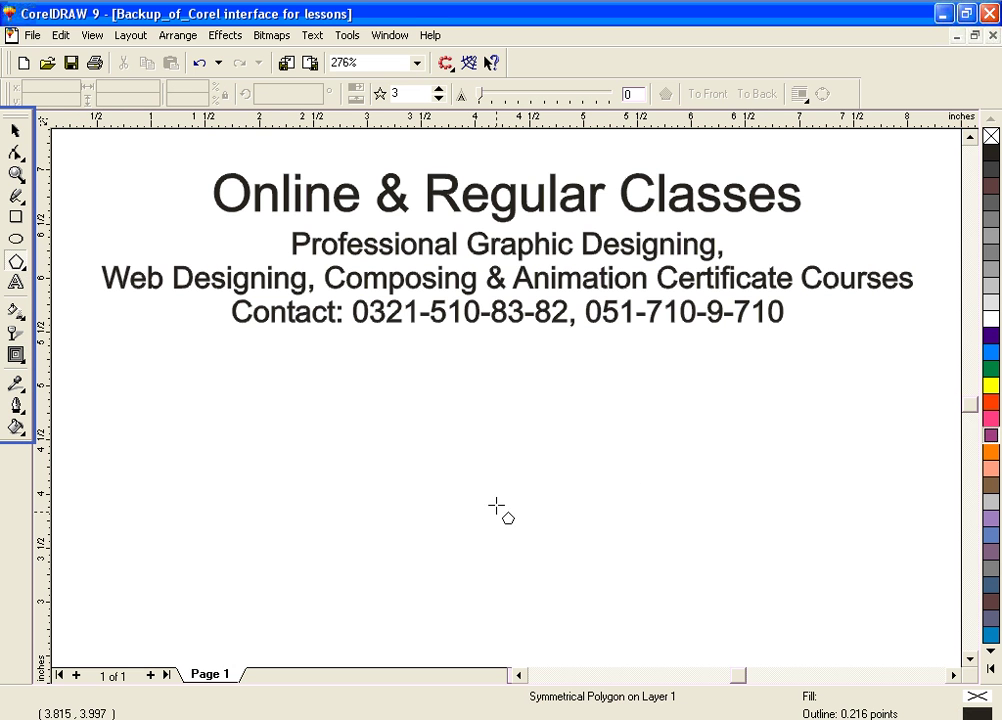
{"action": "mouse_move", "coordinate": [440, 448]}
{"action": "left_mouse_down"}
{"action": "mouse_move", "coordinate": [604, 608]}
{"action": "mouse_move", "coordinate": [596, 573]}
{"action": "left_mouse_up"}
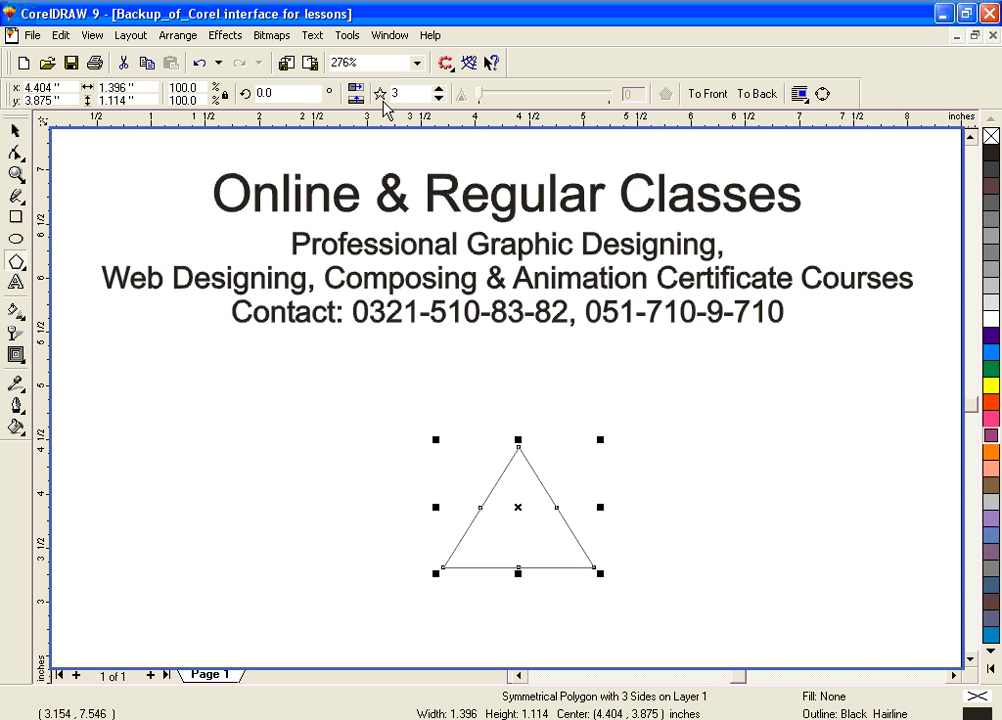
{"action": "left_click", "coordinate": [438, 88]}
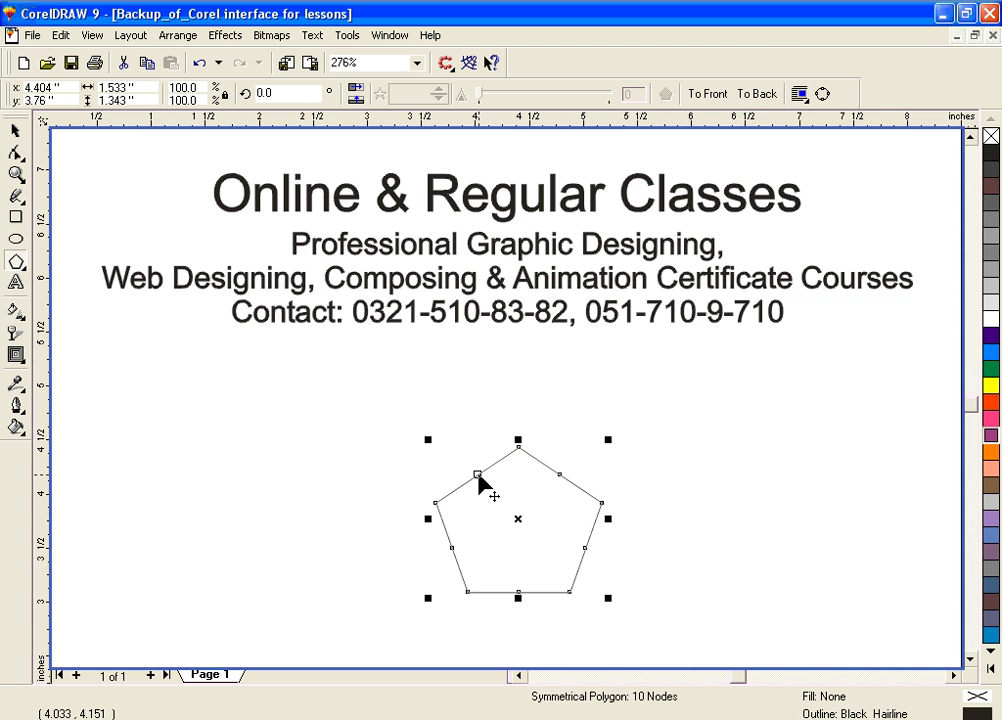
- Pull the pentagon's mid-edge node outward to form a twisted five-pointed star and fill it with green (C:68 M:0 Y:71 K:0)
{"action": "left_click_drag", "start_coordinate": [478, 476], "coordinate": [640, 484]}
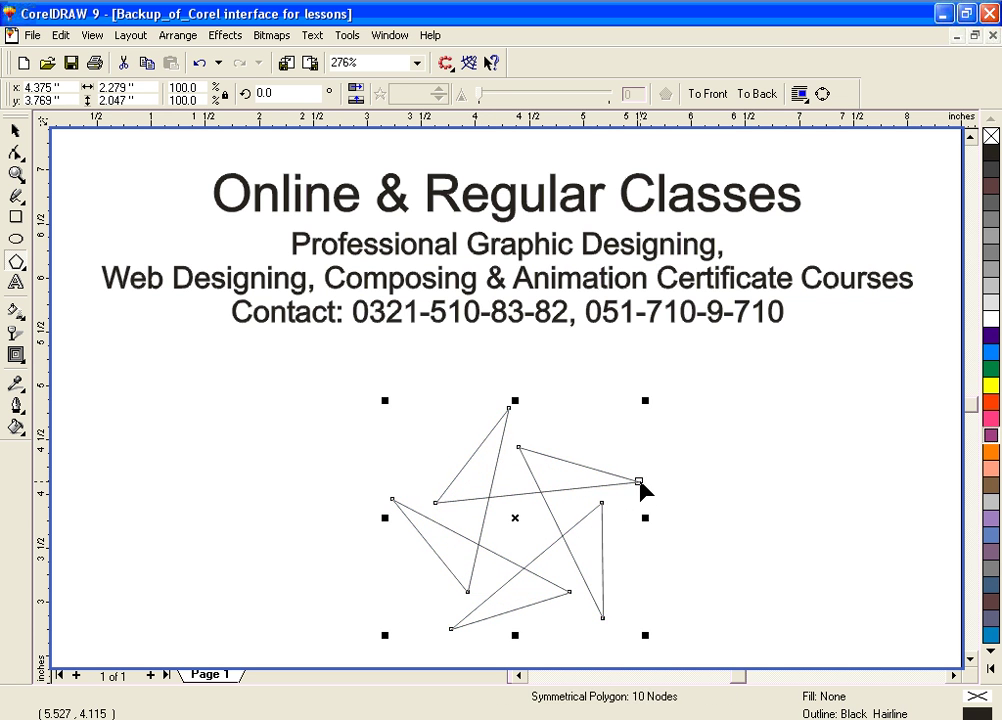
{"action": "left_click", "coordinate": [995, 372]}
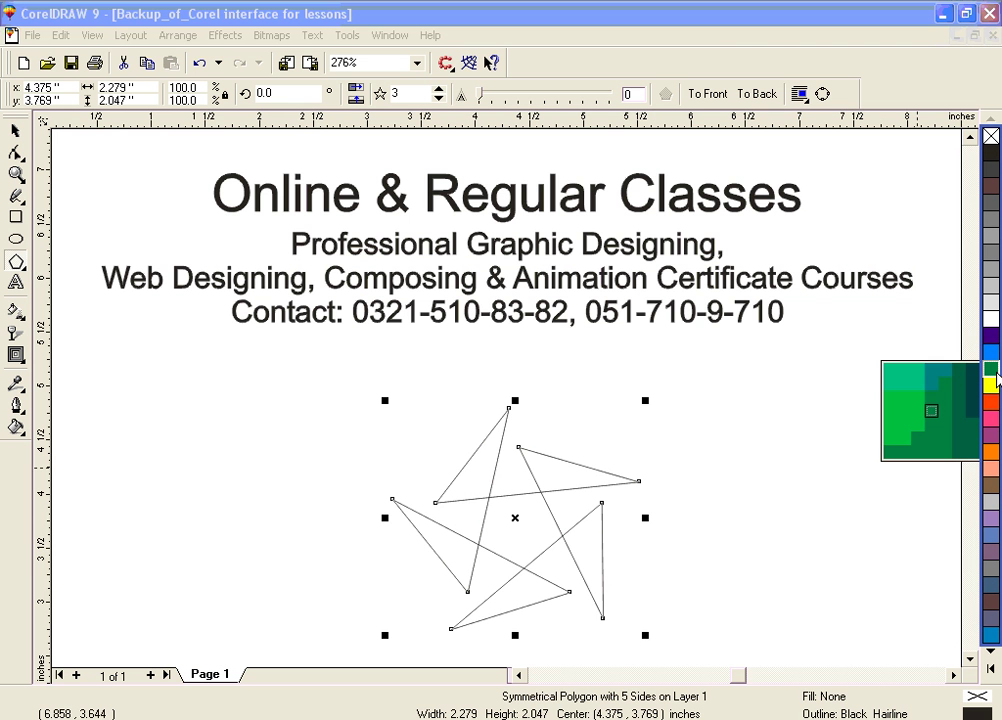
{"action": "left_click", "coordinate": [902, 385]}
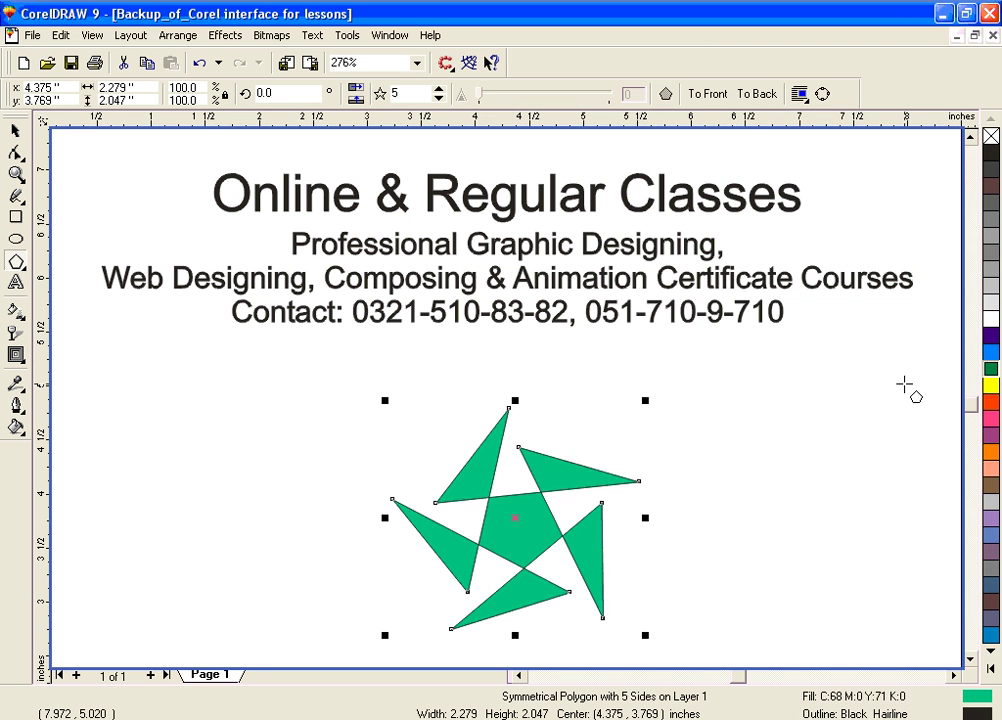
- Try a one-step outside contour with a 0.1-inch offset on the green star, and undo it
{"action": "left_click", "coordinate": [18, 355]}
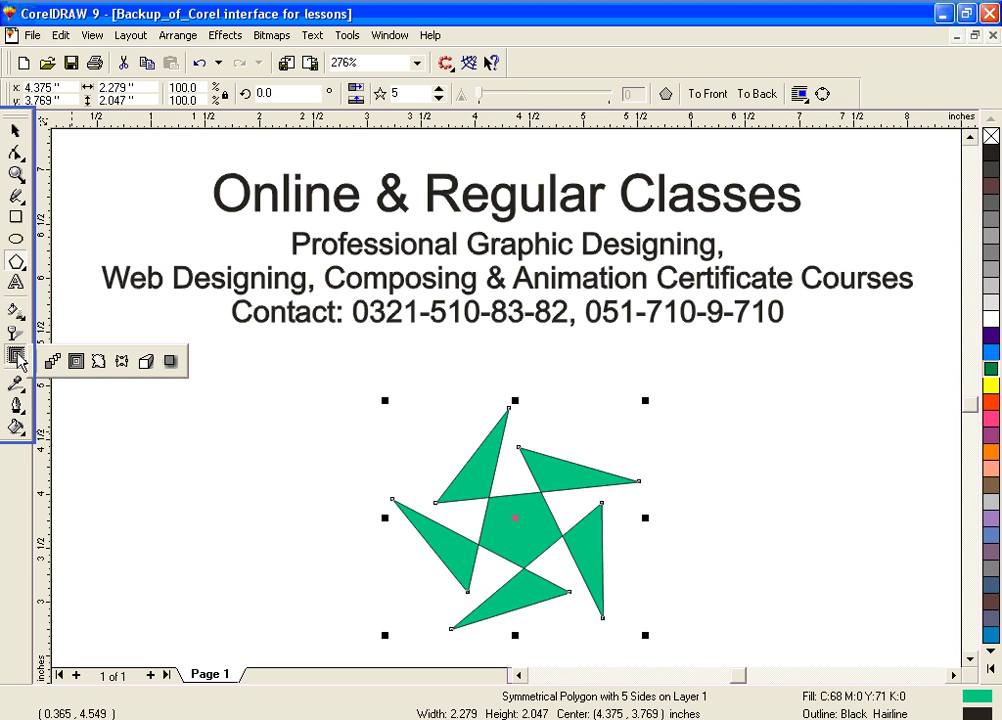
{"action": "left_click", "coordinate": [76, 361]}
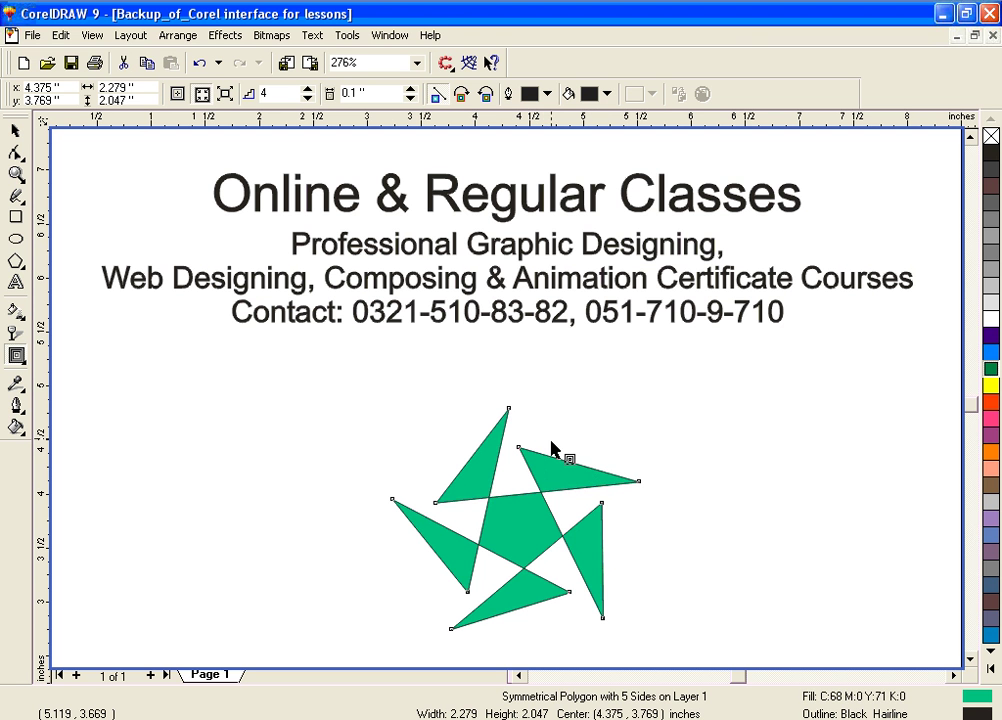
{"action": "left_click_drag", "start_coordinate": [553, 470], "coordinate": [591, 394]}
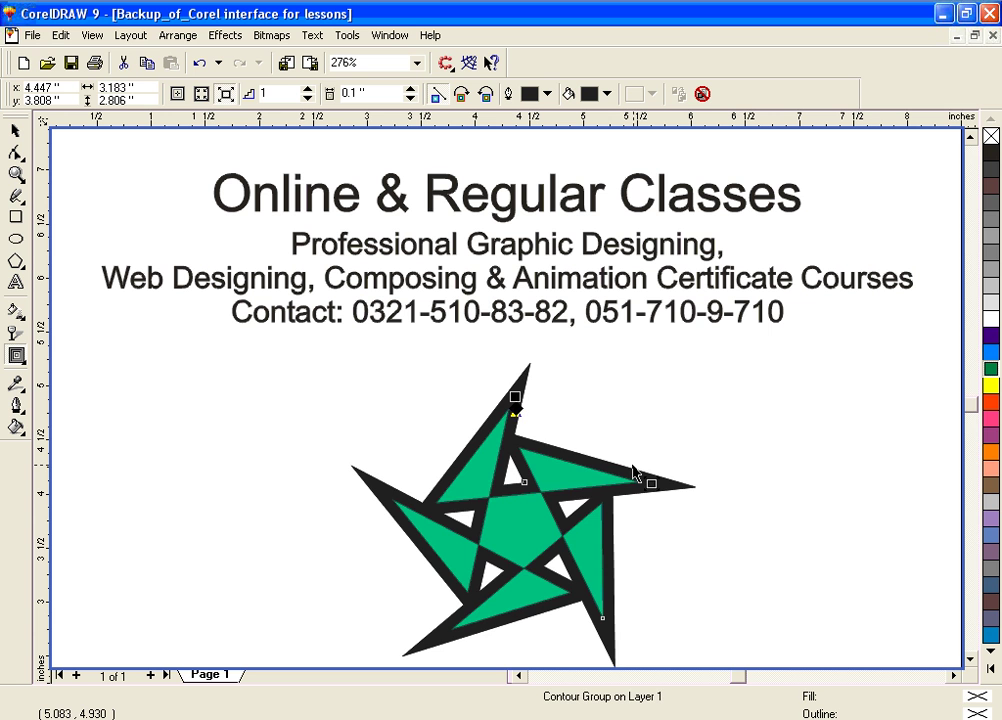
{"action": "key", "text": "ctrl+z"}
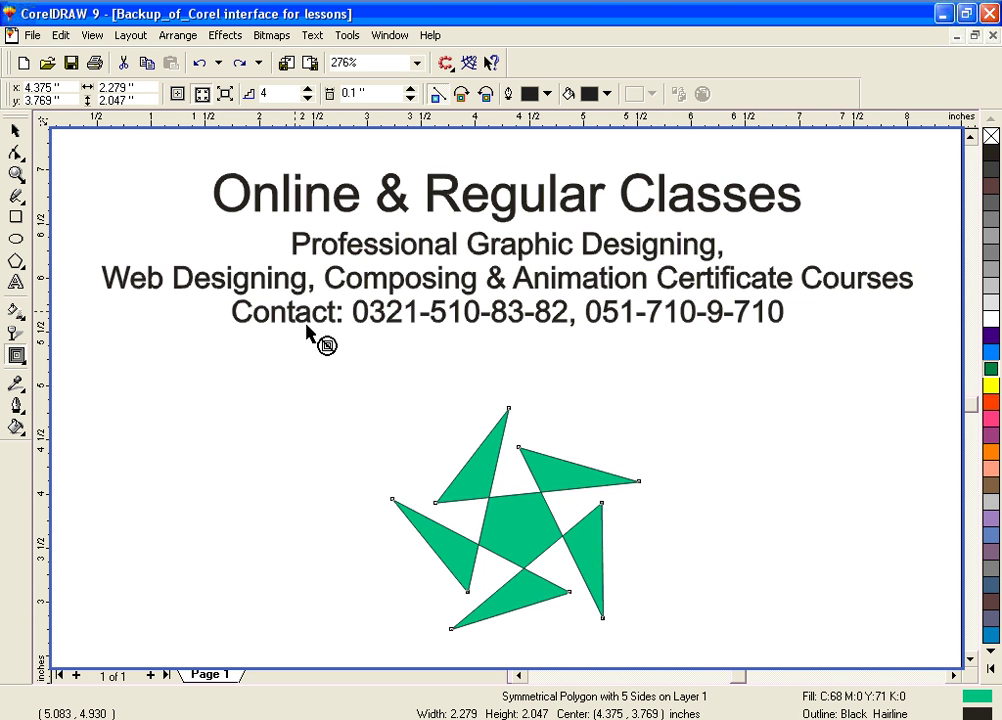
- Apply an outside contour to the green star with 5 steps and a 0.1-inch offset
{"action": "left_click", "coordinate": [528, 535]}
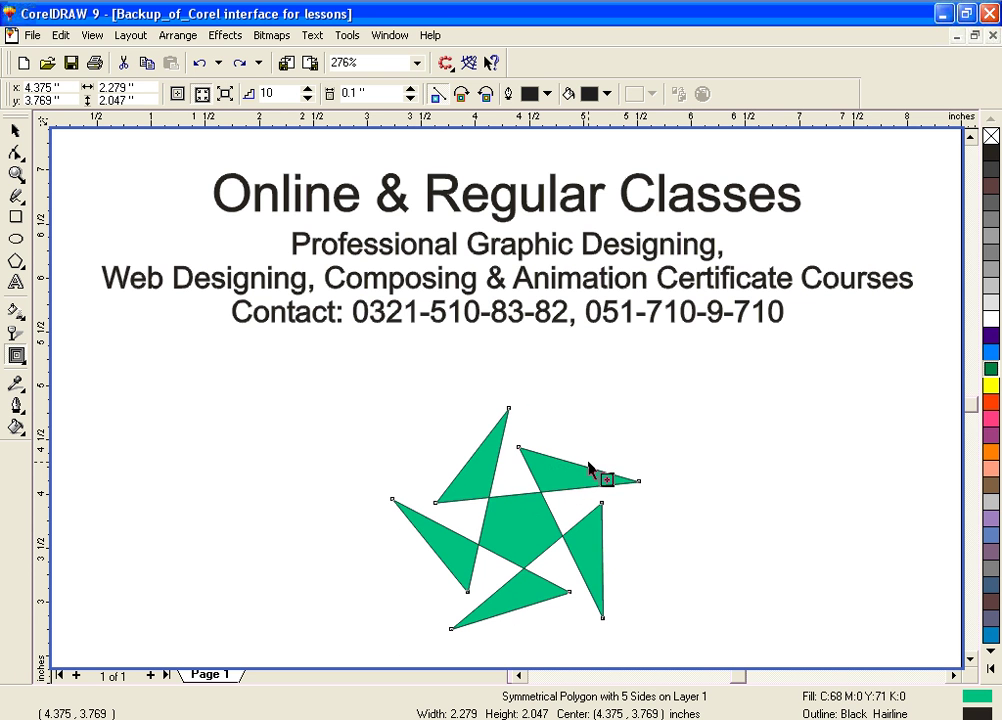
{"action": "left_click_drag", "start_coordinate": [655, 597], "coordinate": [736, 688]}
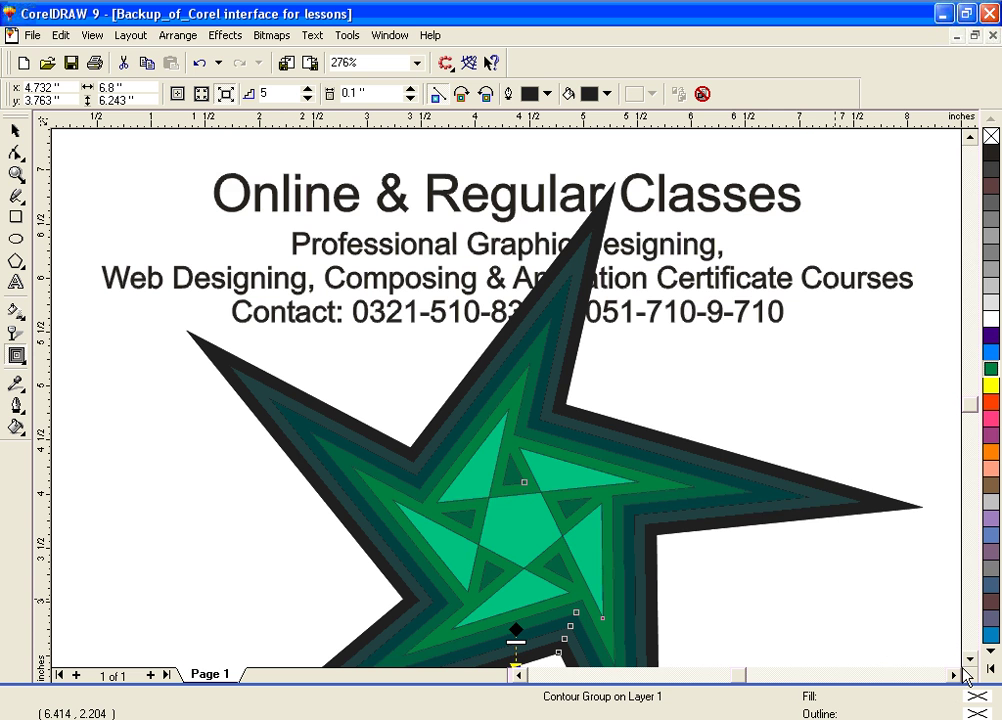
{"action": "left_click", "coordinate": [968, 660]}
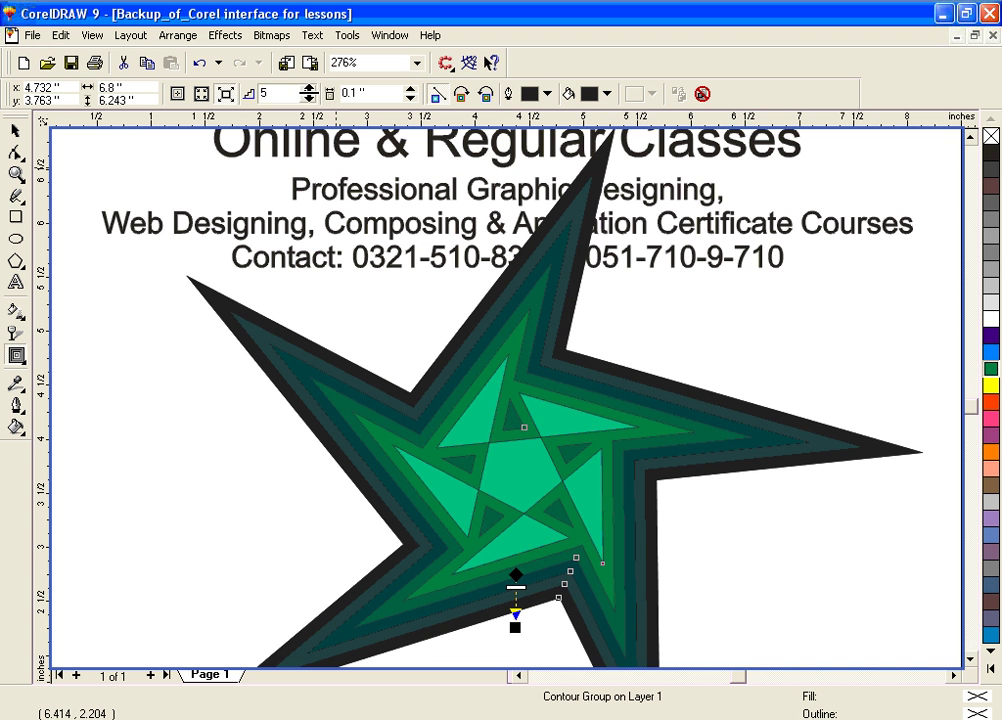
- Reduce the star's contour to 1 step and raise it to 7 steps
{"action": "left_click", "coordinate": [308, 98]}
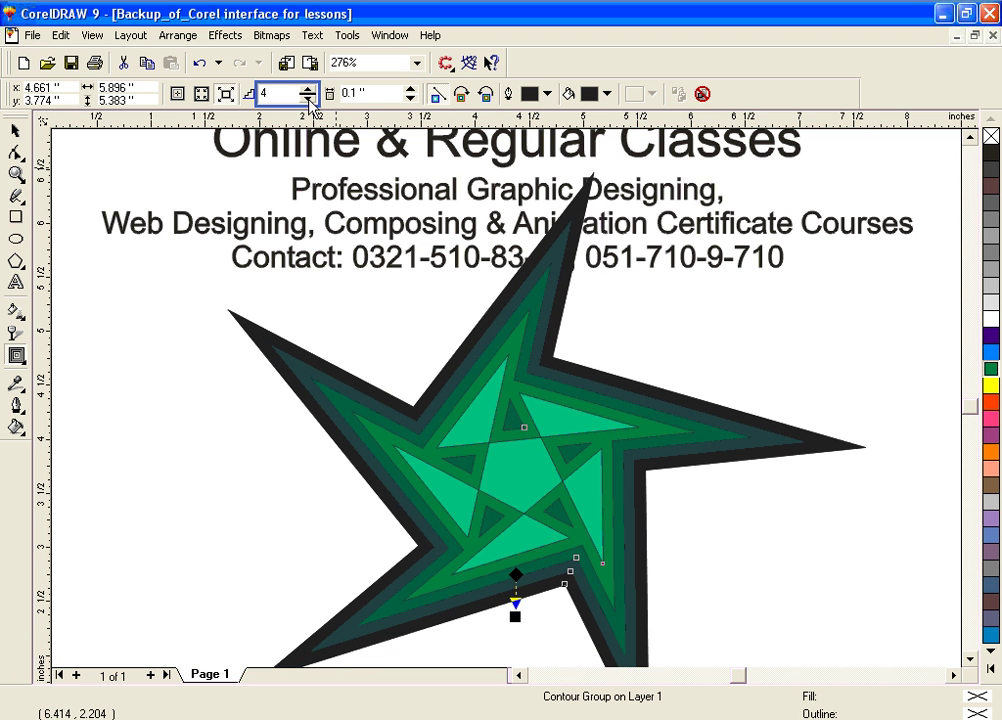
{"action": "left_click", "coordinate": [308, 98]}
{"action": "left_click", "coordinate": [308, 98]}
{"action": "left_click", "coordinate": [308, 98]}
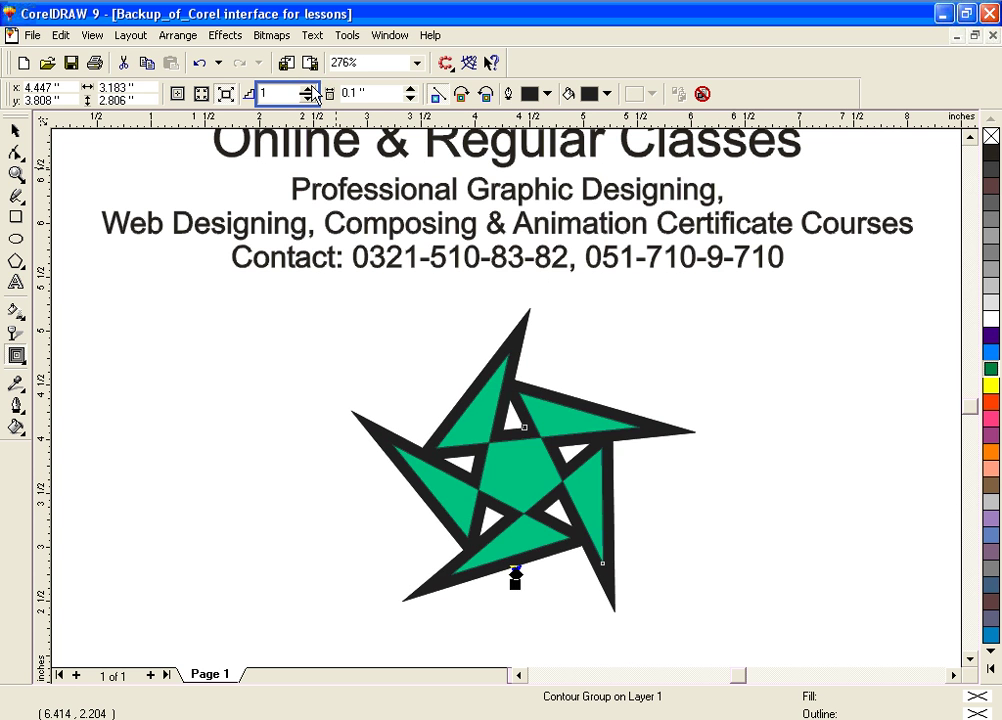
{"action": "left_click", "coordinate": [311, 88]}
{"action": "left_click", "coordinate": [311, 88]}
{"action": "left_click", "coordinate": [311, 88]}
{"action": "left_click", "coordinate": [311, 88]}
{"action": "left_click", "coordinate": [311, 88]}
{"action": "left_click", "coordinate": [311, 88]}
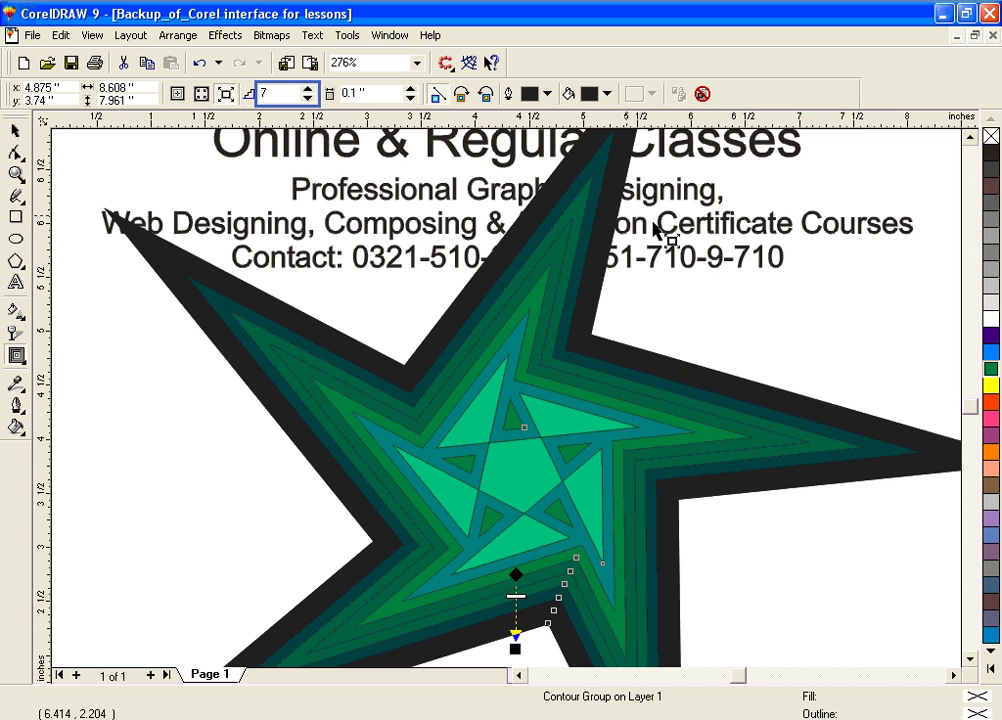
- Set the star contour's outline color to red and its fill color to yellow
{"action": "left_click", "coordinate": [547, 93]}
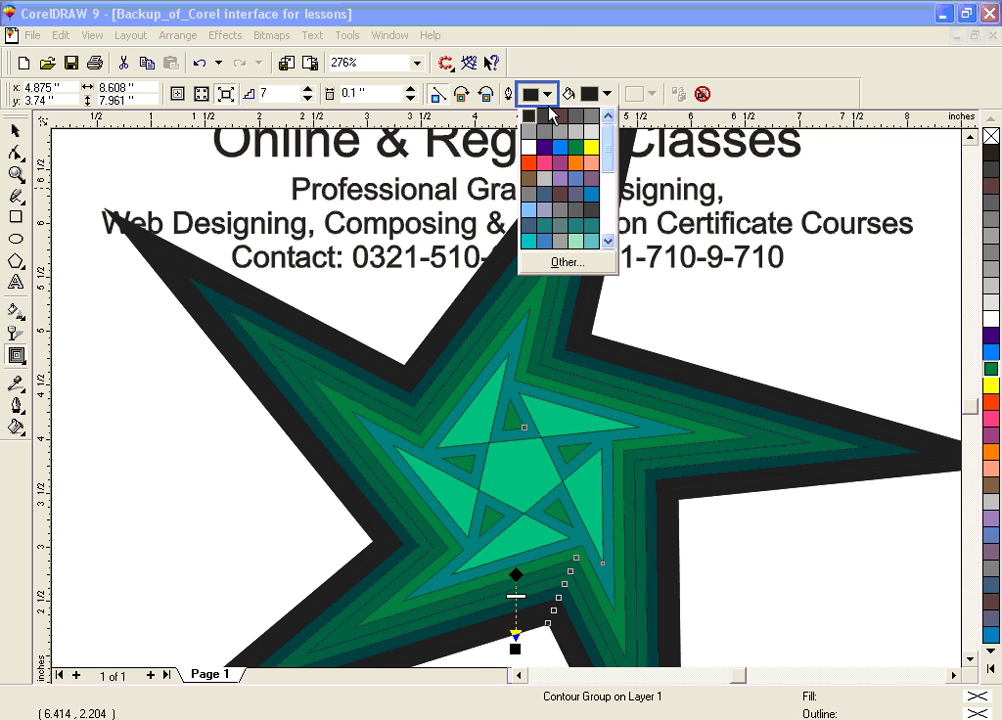
{"action": "left_click", "coordinate": [539, 163]}
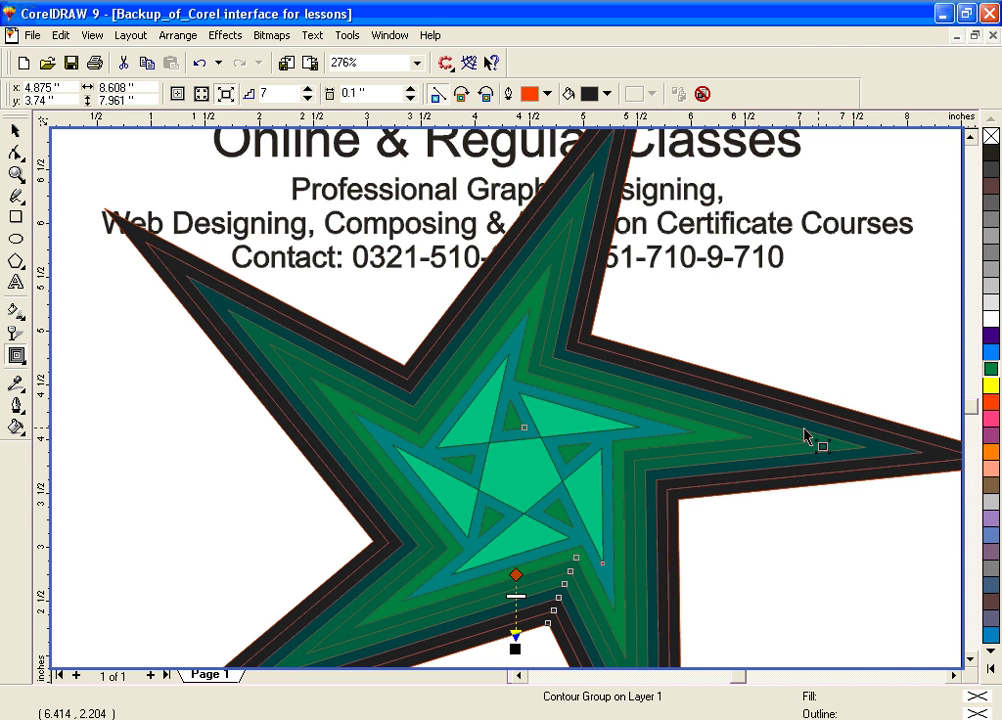
{"action": "left_click", "coordinate": [606, 93]}
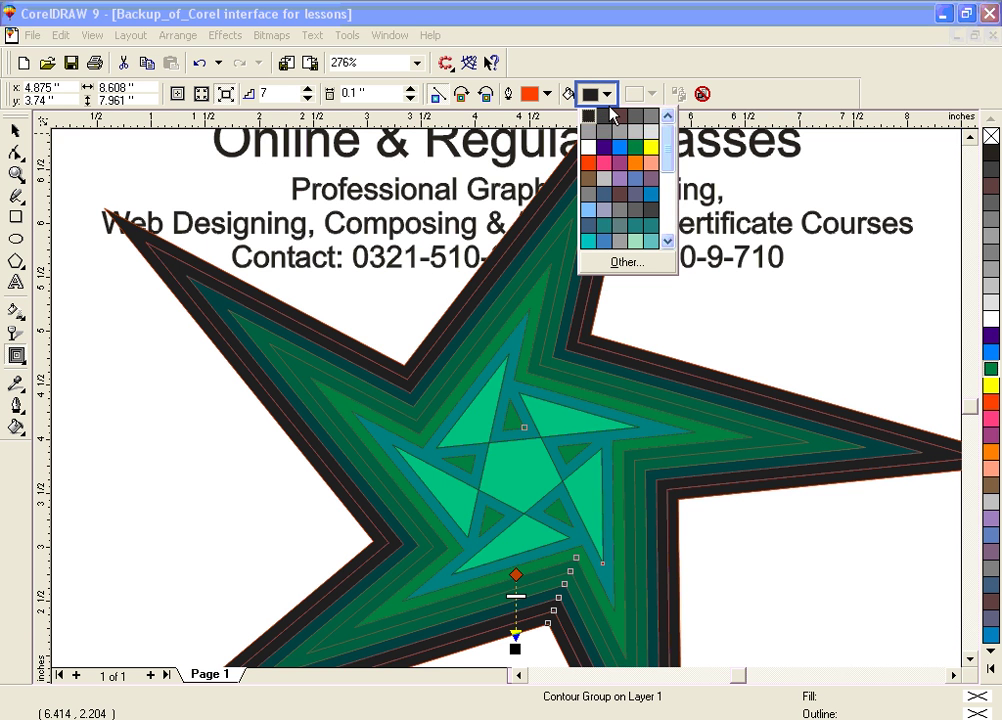
{"action": "left_click", "coordinate": [650, 148]}
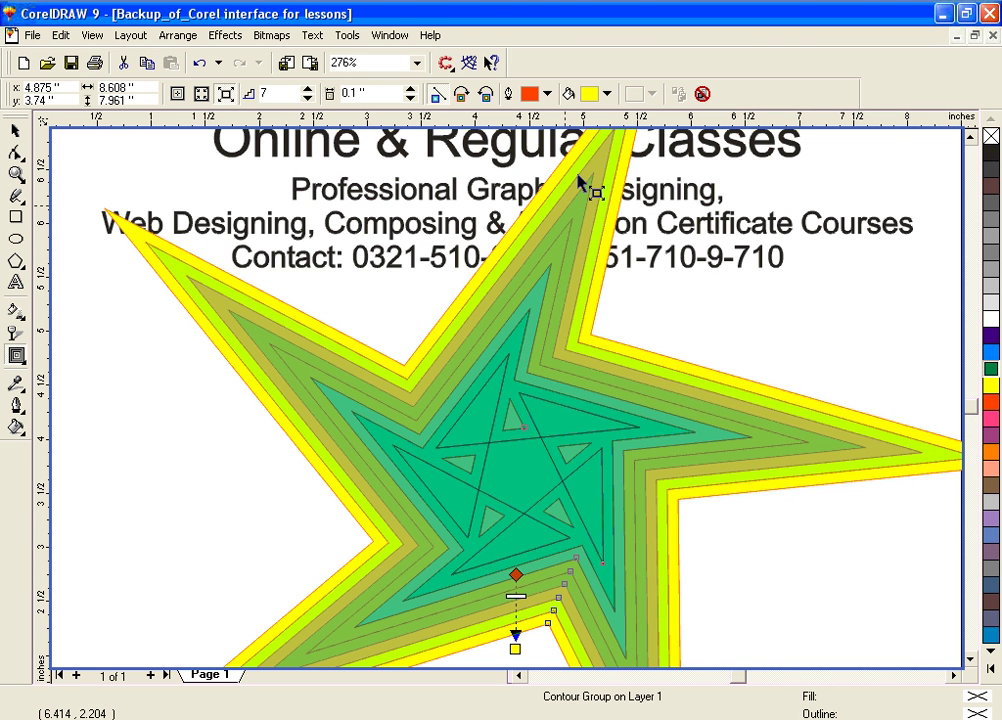
- Set the contour's fill color to light blue and delete the whole contoured star
{"action": "left_click", "coordinate": [607, 93]}
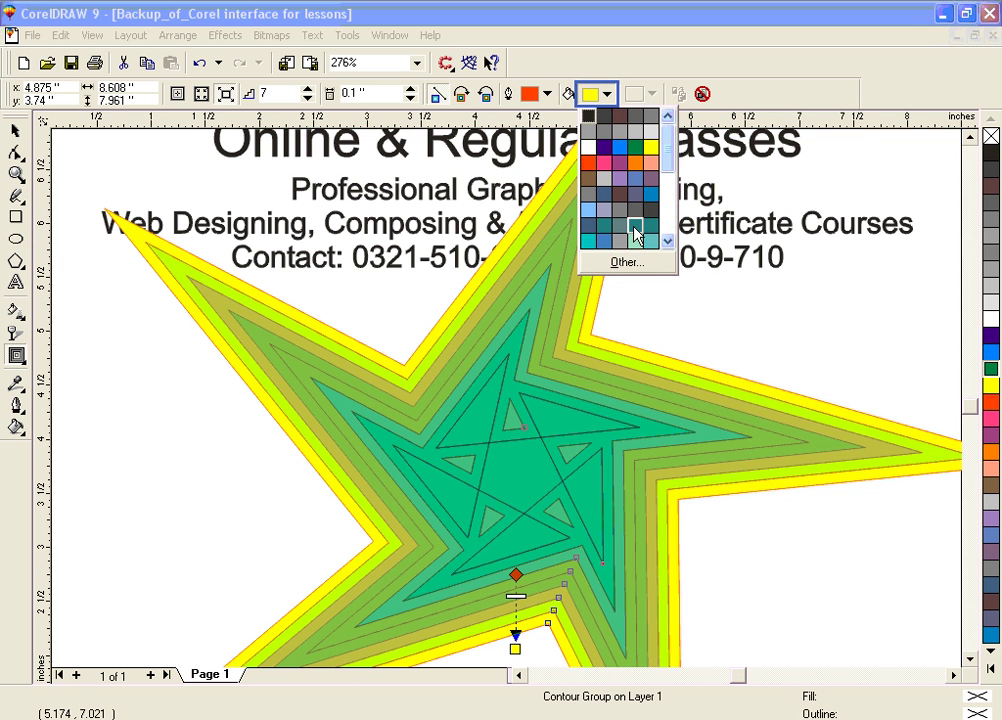
{"action": "left_click", "coordinate": [591, 210]}
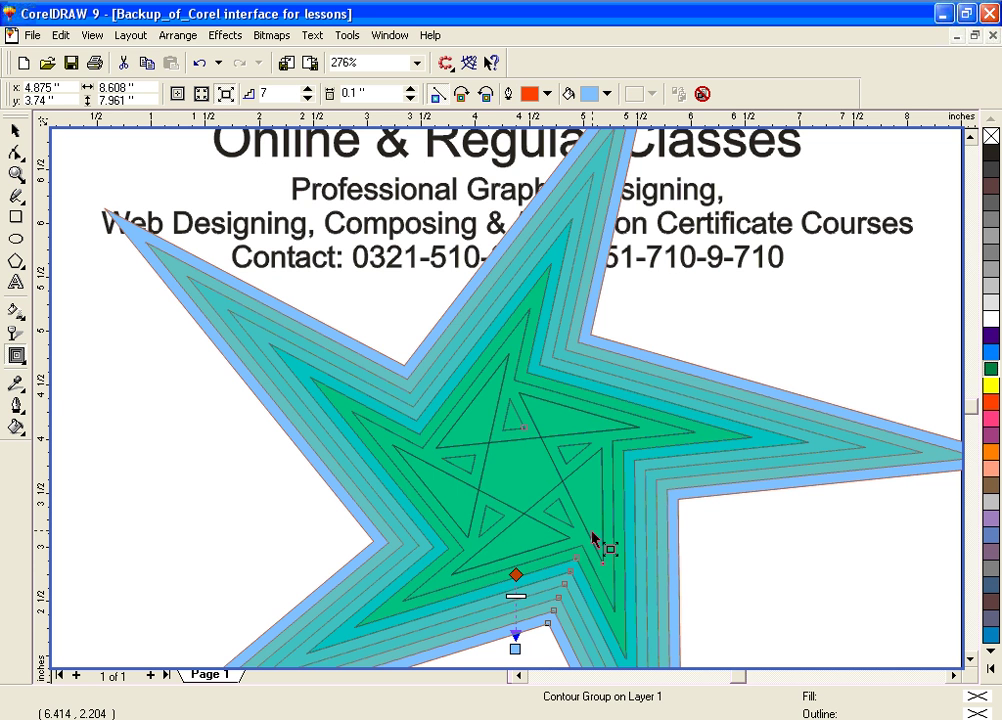
{"action": "key", "text": "Delete"}
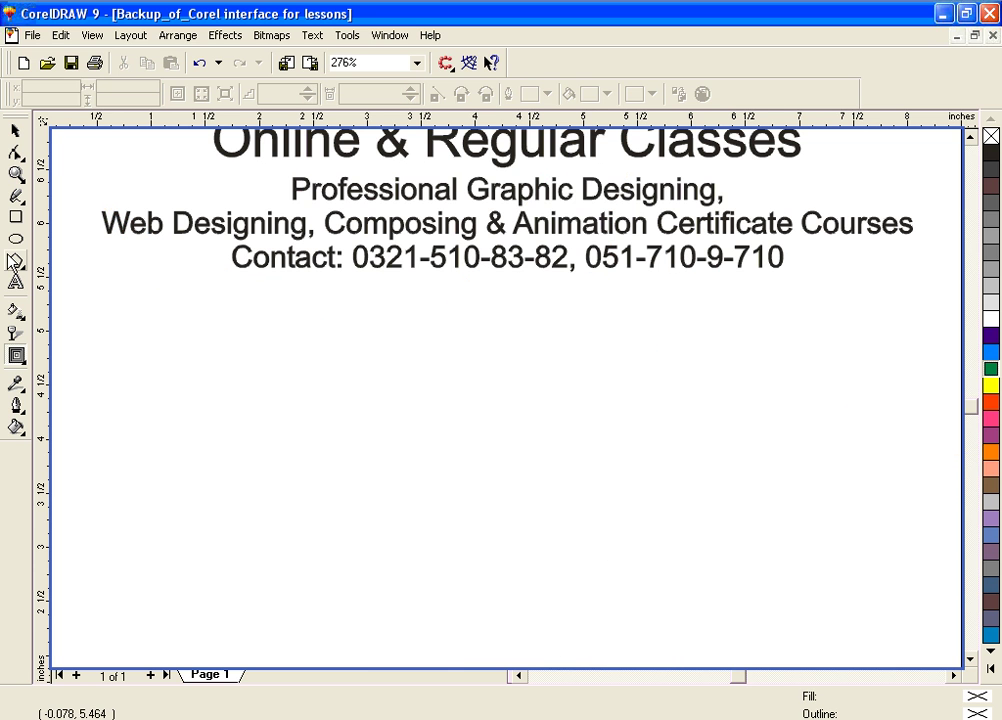
- Draw a three-sided polygon about 1.48 by 1.16 inches and pull its mid-edge node outward to form a twisted three-pointed shape
{"action": "left_click", "coordinate": [16, 261]}
{"action": "left_click_drag", "start_coordinate": [452, 421], "coordinate": [637, 586]}
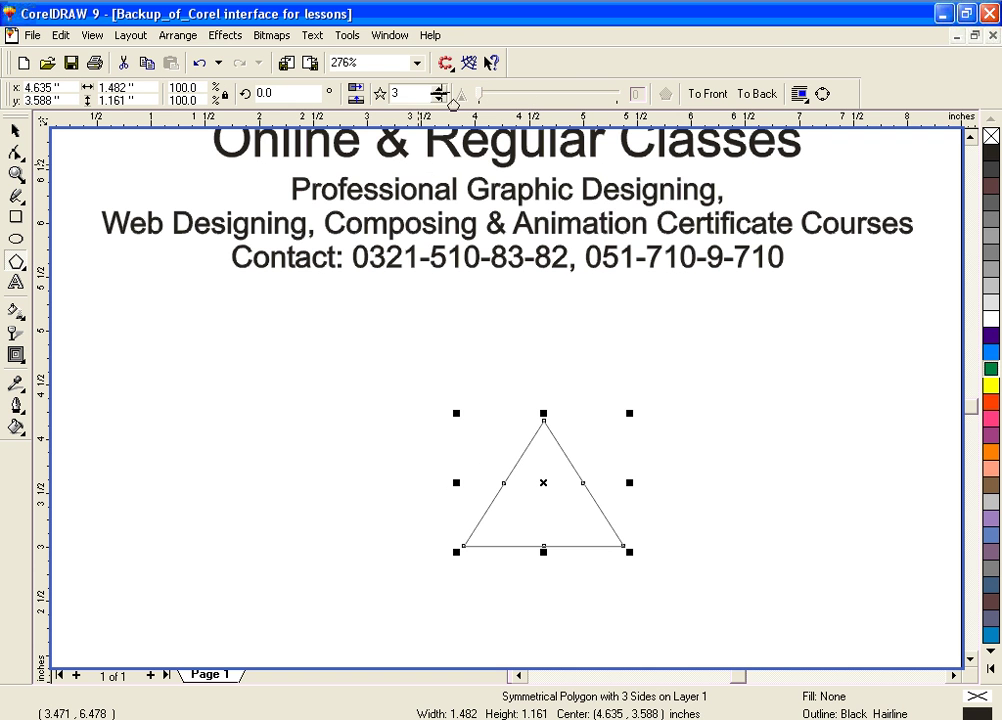
{"action": "left_click", "coordinate": [445, 93]}
{"action": "key", "text": "F10"}
{"action": "left_click_drag", "start_coordinate": [503, 483], "coordinate": [649, 402]}
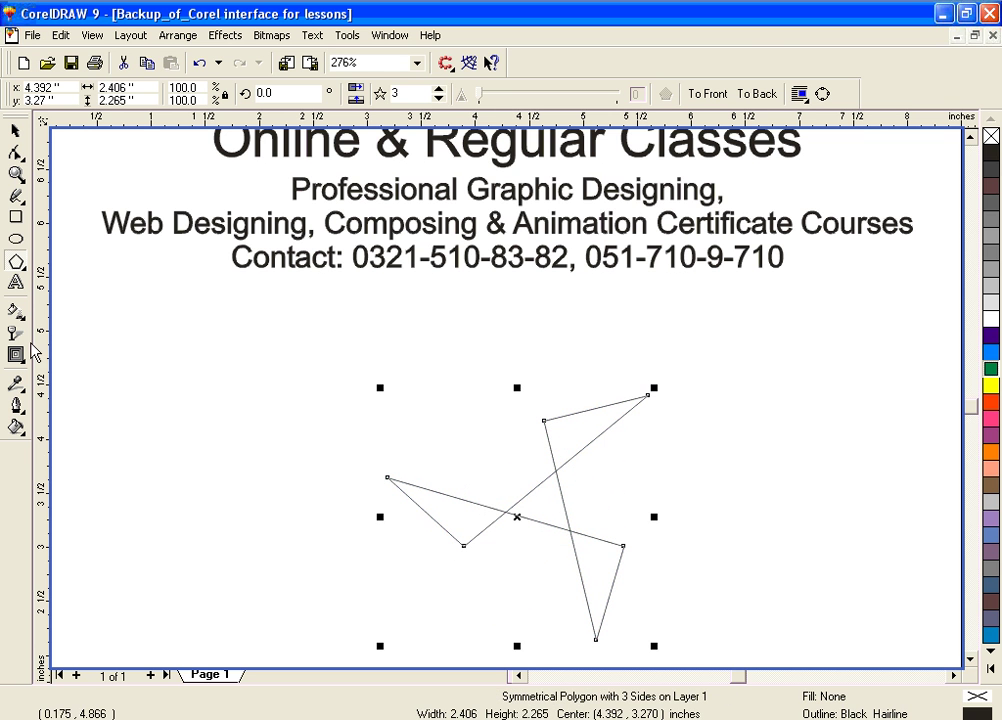
- Apply an outside contour to the three-pointed shape with 4 steps, a 0.1-inch offset and a yellow fill color
{"action": "left_click", "coordinate": [17, 355]}
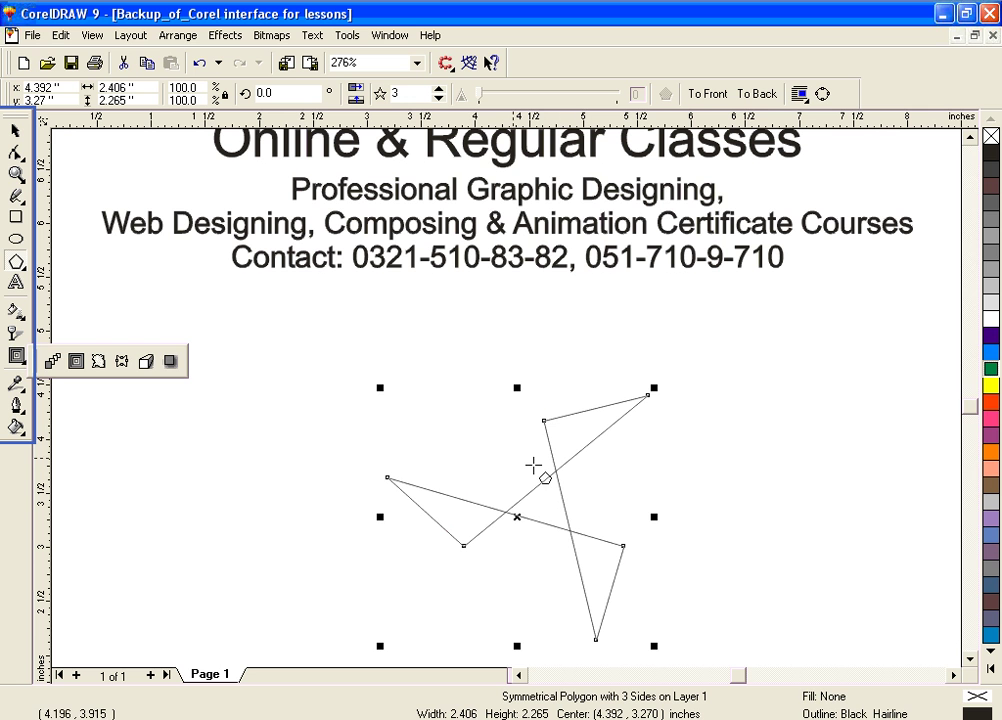
{"action": "left_click", "coordinate": [568, 432]}
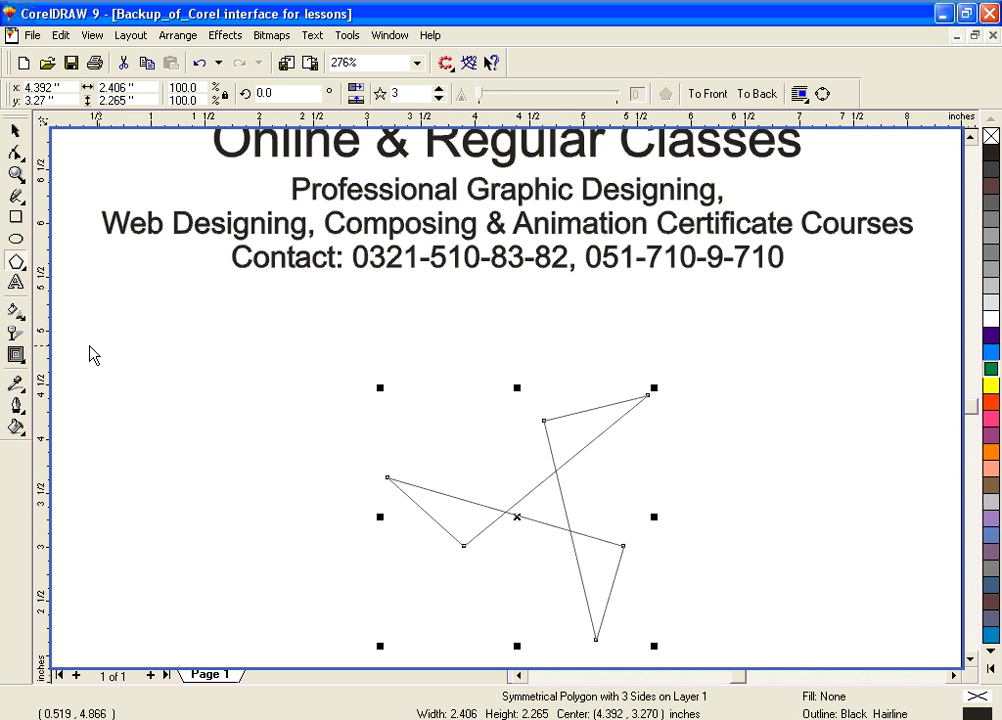
{"action": "left_click", "coordinate": [16, 356]}
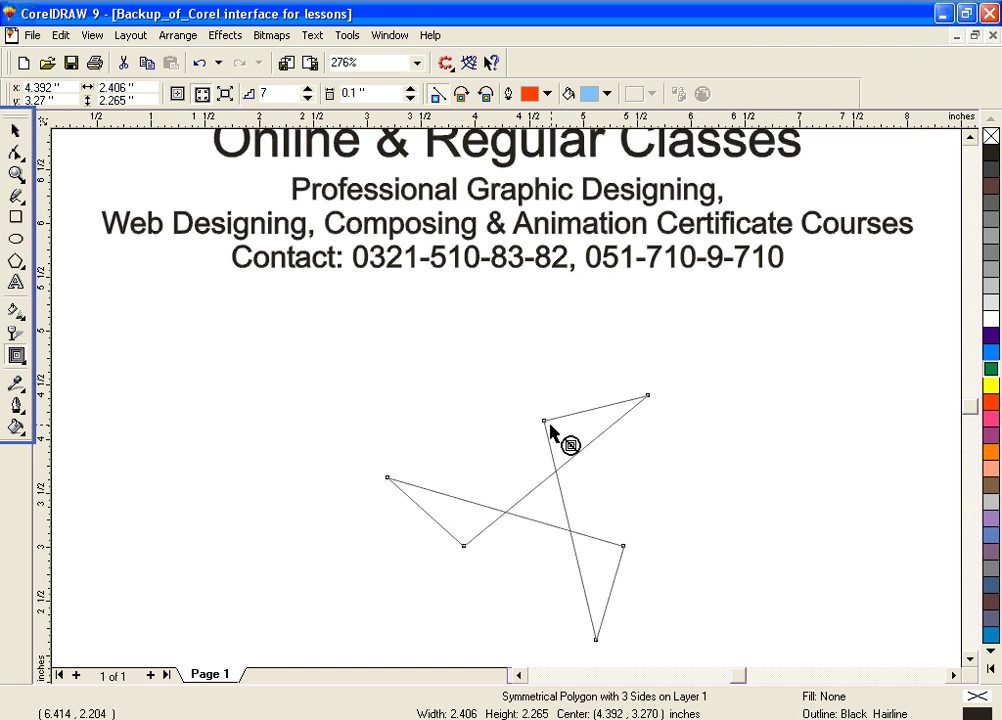
{"action": "left_click_drag", "start_coordinate": [543, 418], "coordinate": [500, 351]}
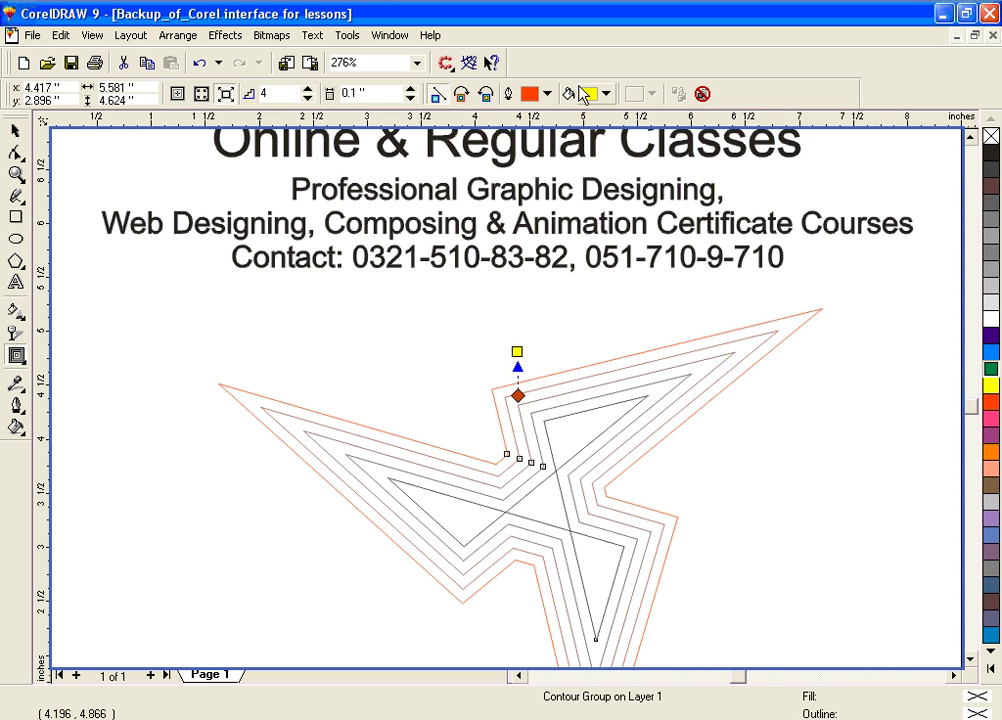
{"action": "left_click", "coordinate": [607, 94]}
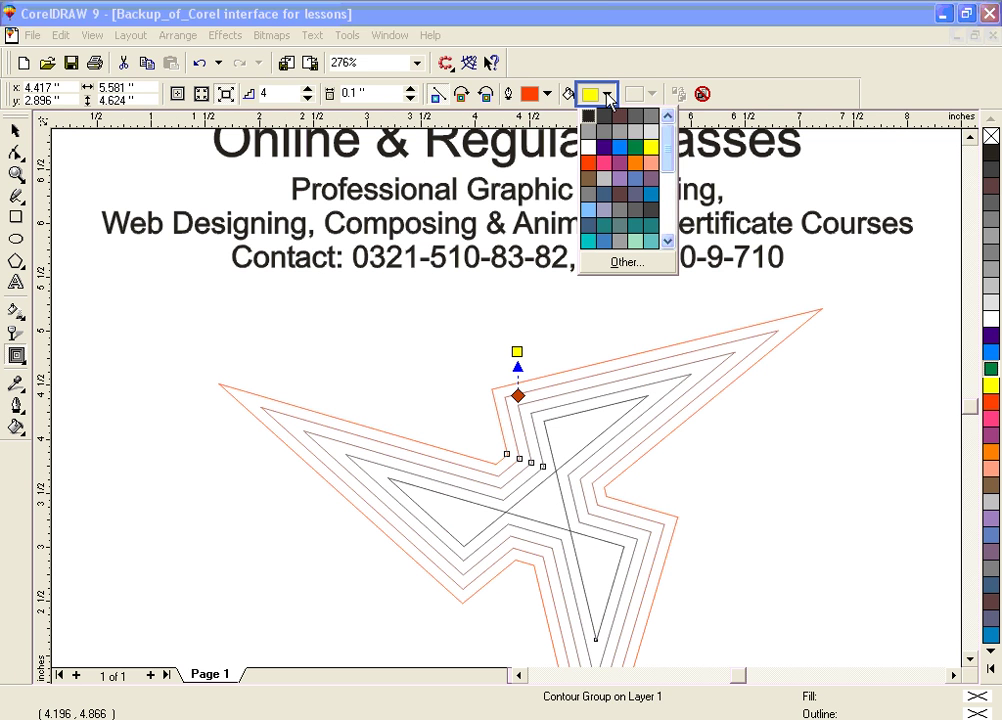
{"action": "left_click", "coordinate": [656, 148]}
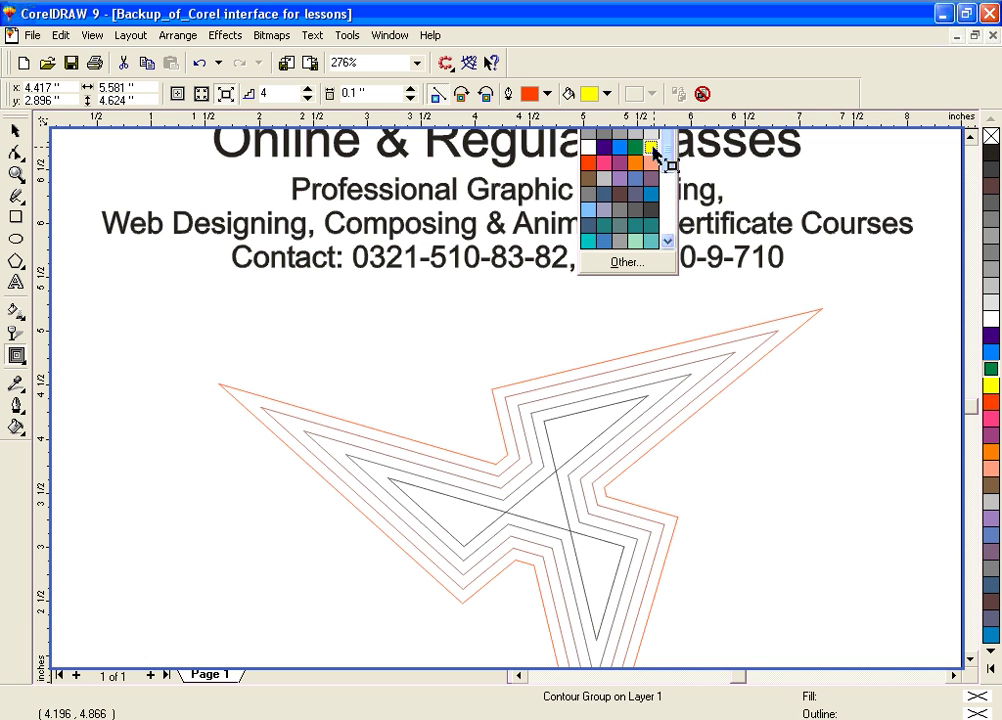
- Fill the contour's inner three-pointed polygon with yellow, and replace that fill with red
{"action": "left_click", "coordinate": [600, 434]}
{"action": "left_click_drag", "start_coordinate": [993, 402], "coordinate": [557, 452]}
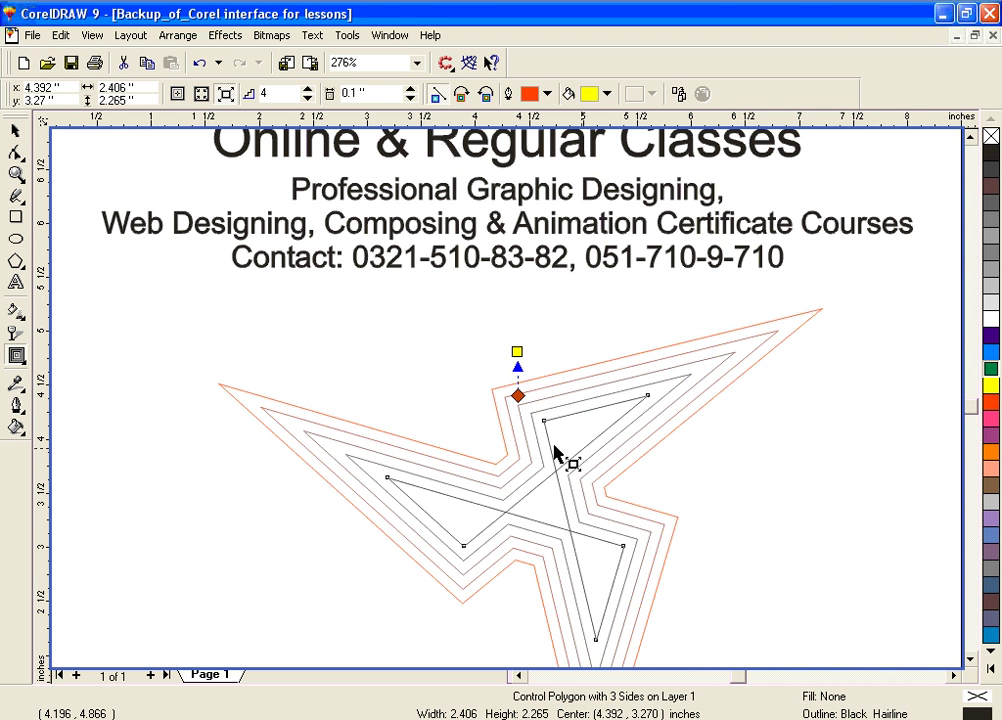
{"action": "left_click", "coordinate": [17, 135]}
{"action": "left_click", "coordinate": [991, 385]}
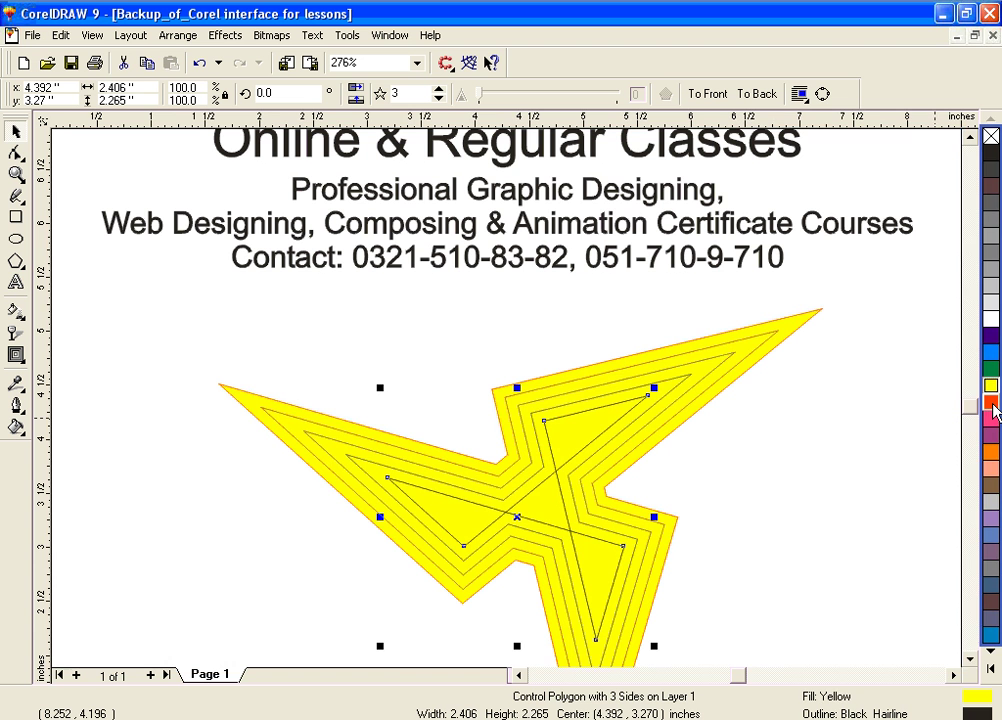
{"action": "left_click_drag", "start_coordinate": [993, 405], "coordinate": [578, 430]}
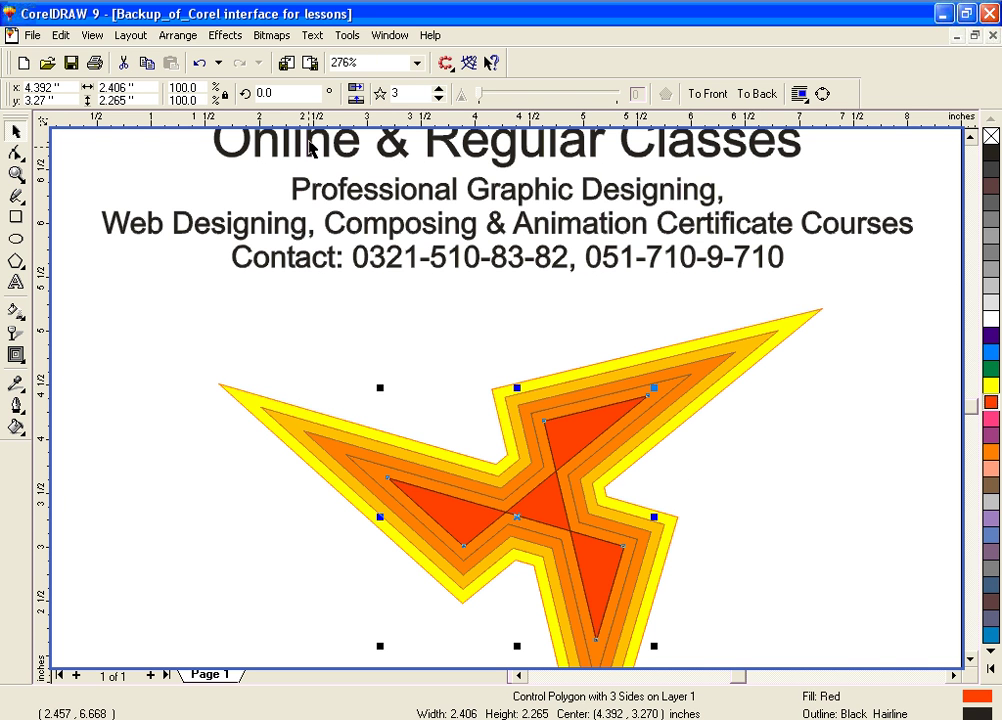
- Raise the three-pointed shape's outside contour to 7 steps and reduce it to 2 steps
{"action": "left_click", "coordinate": [22, 352]}
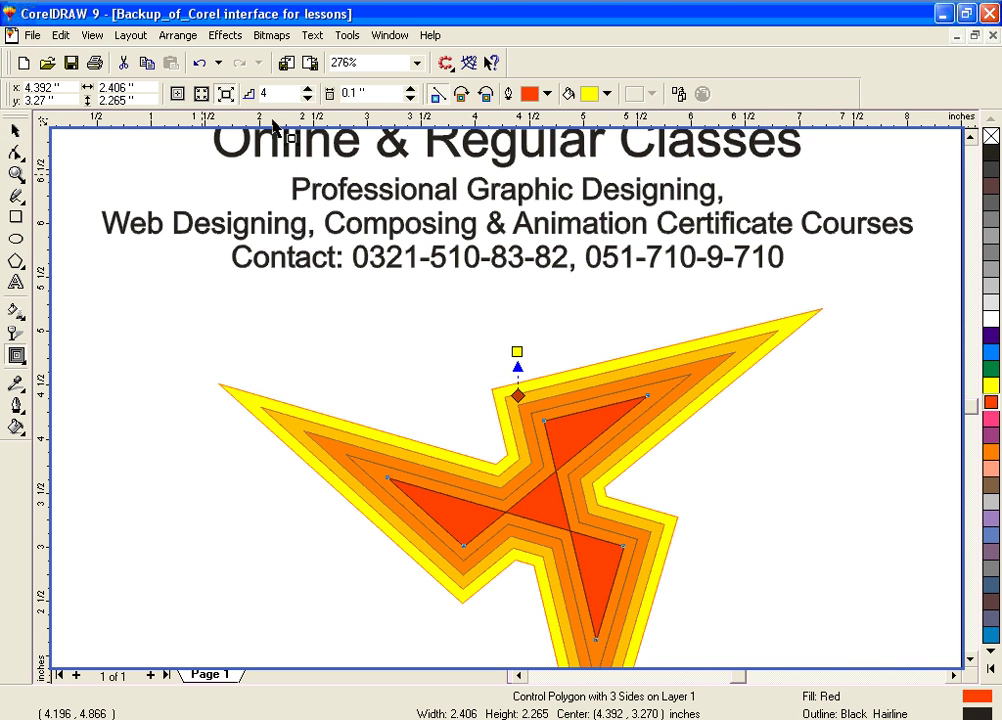
{"action": "left_click", "coordinate": [307, 89]}
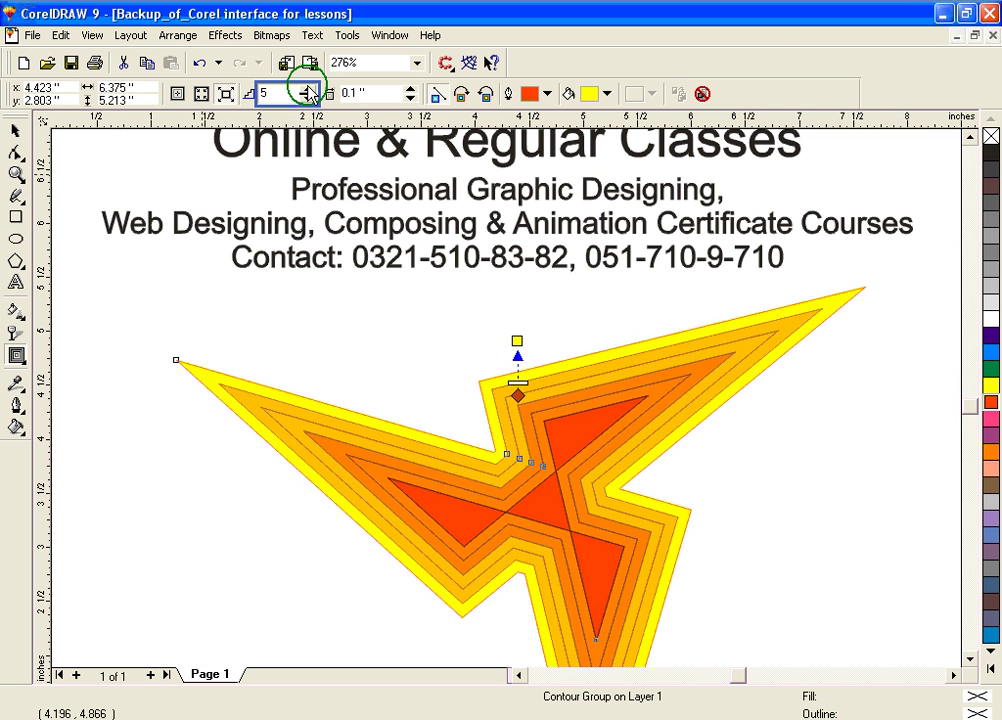
{"action": "left_click", "coordinate": [307, 89]}
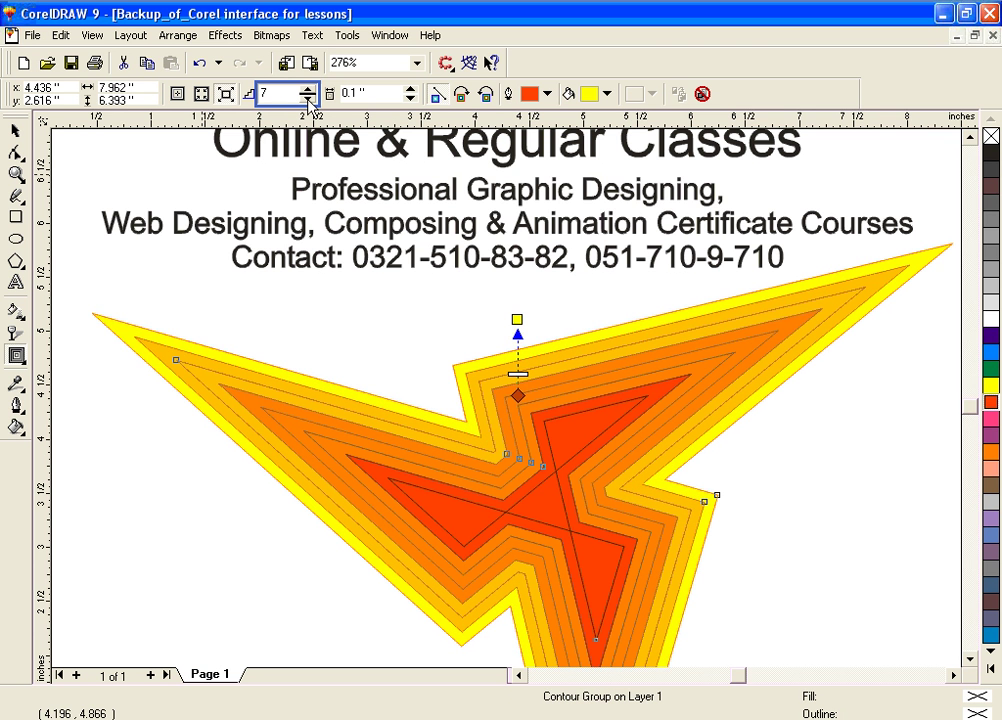
{"action": "left_click", "coordinate": [308, 99]}
{"action": "left_click", "coordinate": [308, 99]}
{"action": "left_click", "coordinate": [308, 99]}
{"action": "left_click", "coordinate": [308, 99]}
{"action": "left_click", "coordinate": [308, 99]}
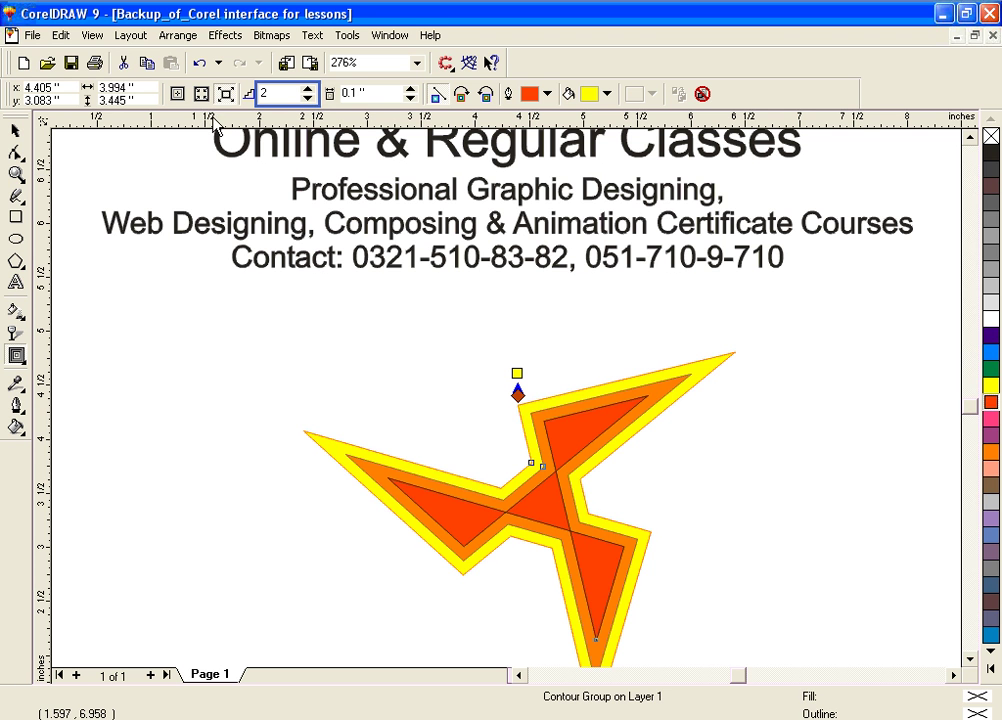
- Switch the shape's contour direction to the center, and back to the outside with 1 step
{"action": "left_click", "coordinate": [177, 94]}
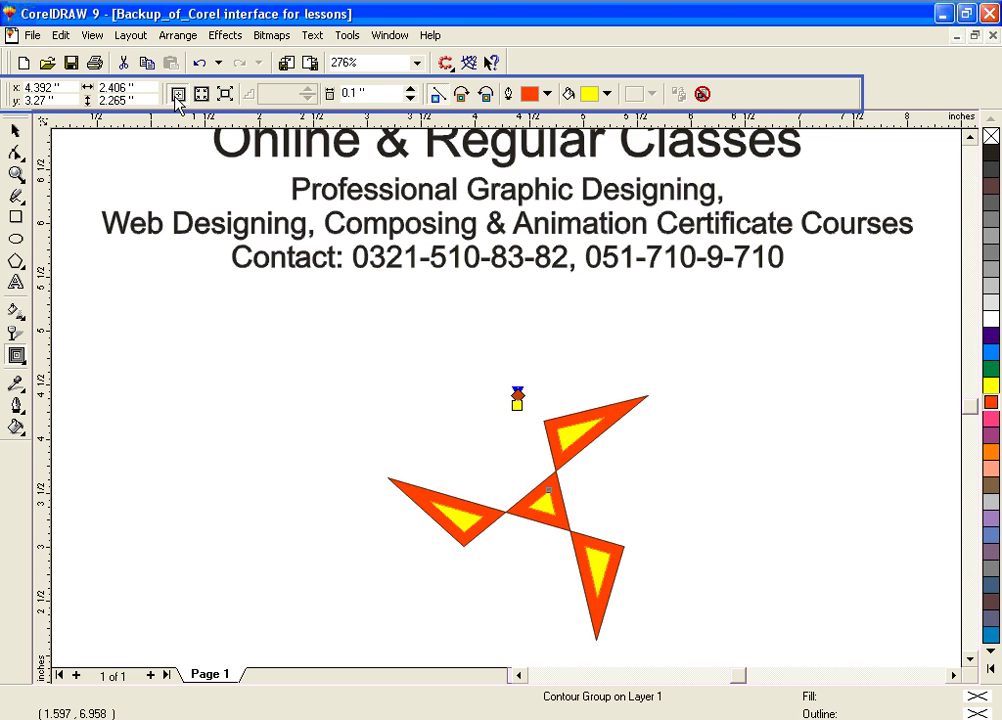
{"action": "left_click", "coordinate": [225, 94]}
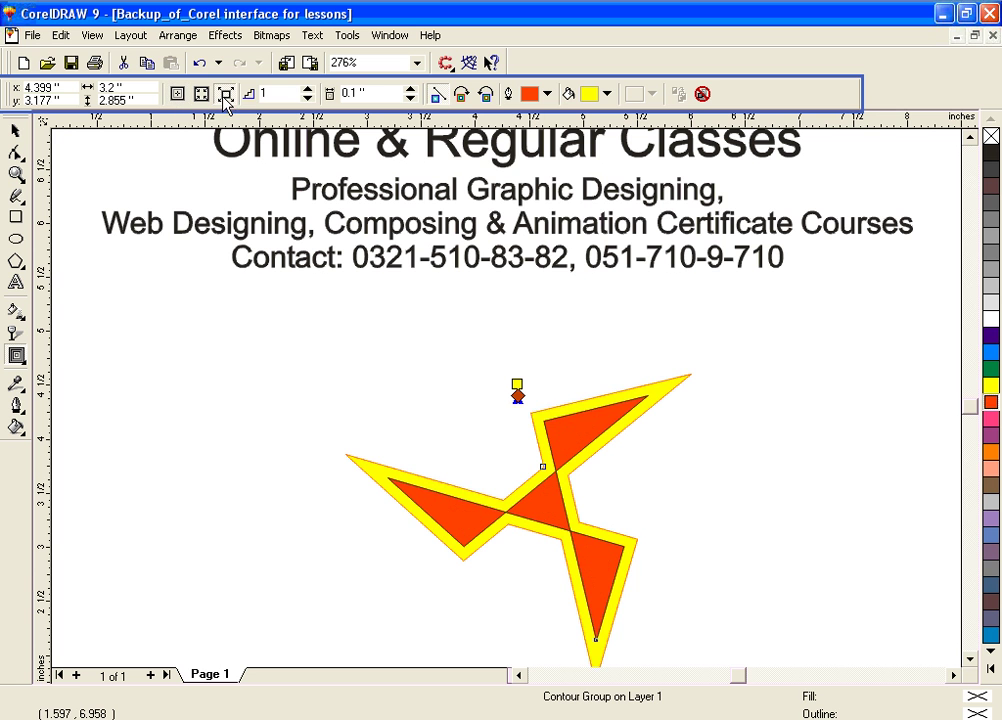